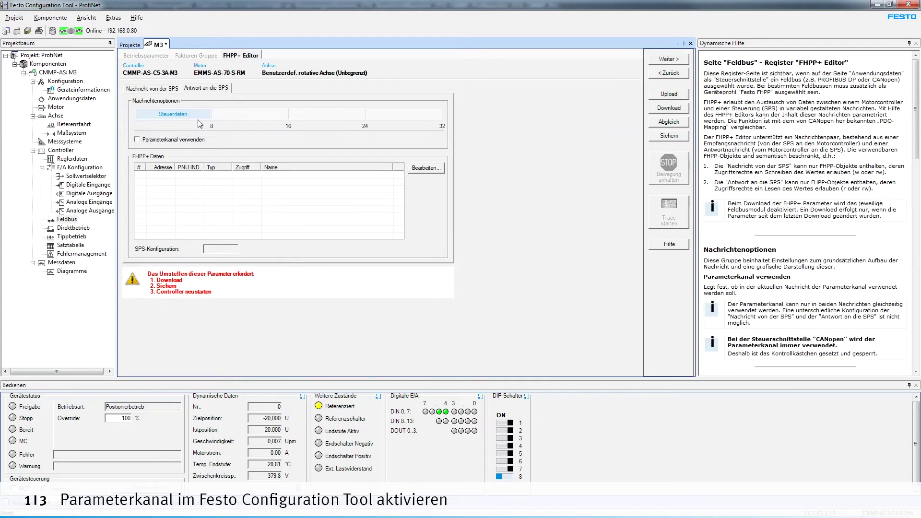
# Step: Enable the parameter channel in the FHPP+ message options and download the project data to the device, activating FCT device control
pyautogui.click(183, 140)
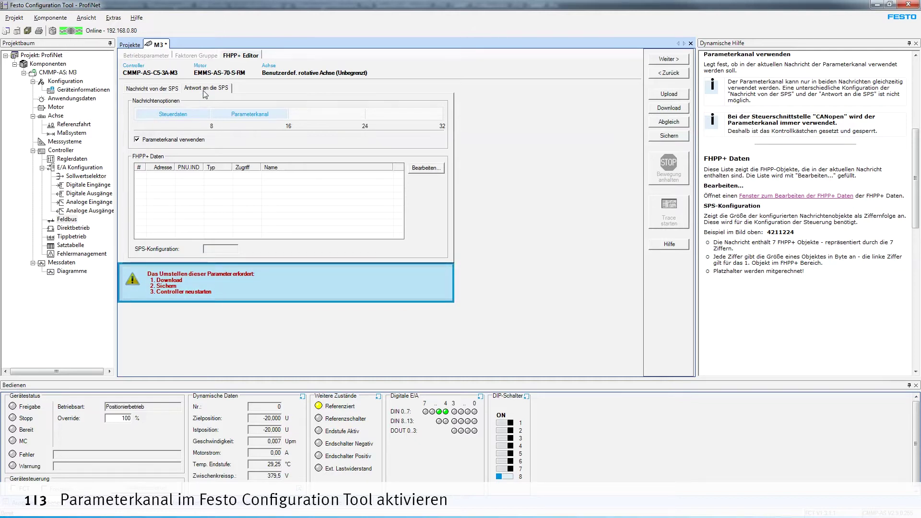
pyautogui.click(165, 91)
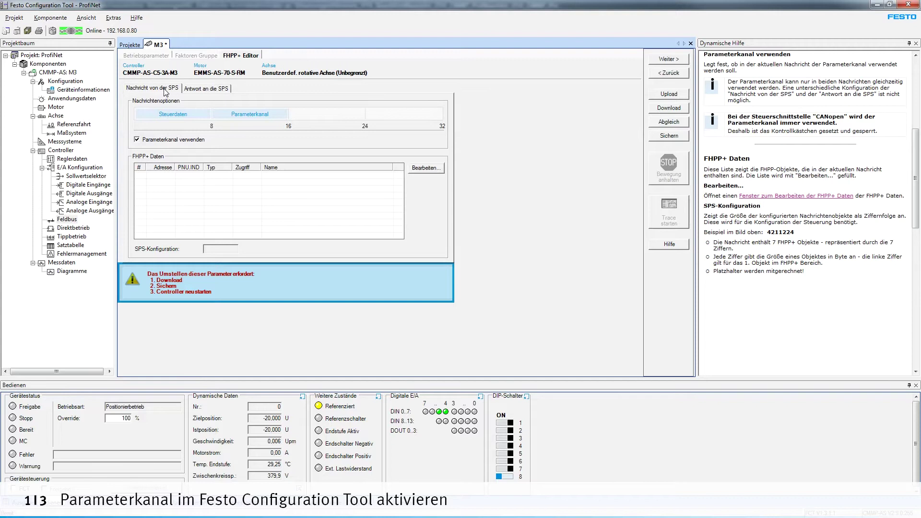
pyautogui.click(669, 108)
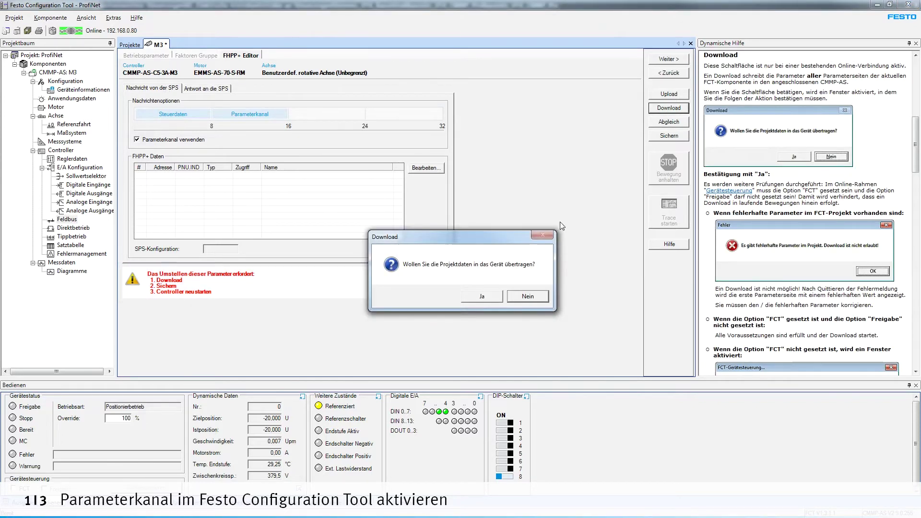
pyautogui.click(482, 299)
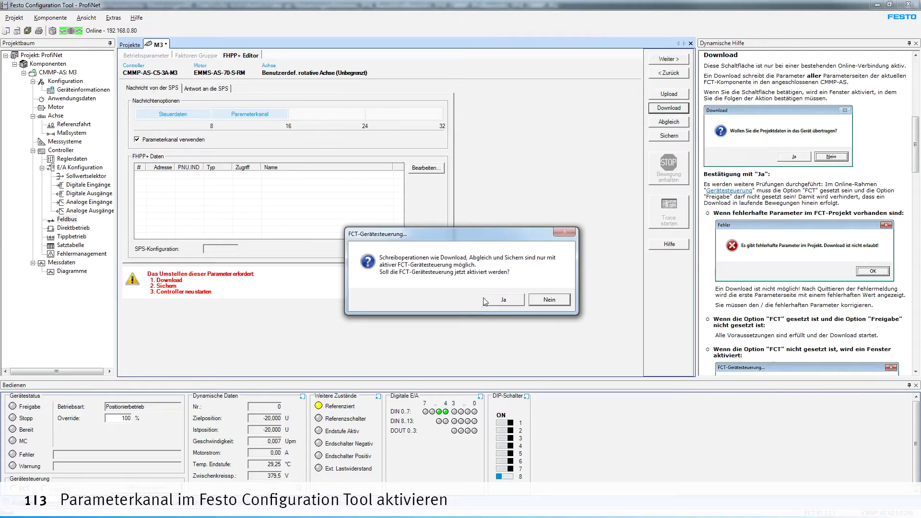
pyautogui.click(485, 299)
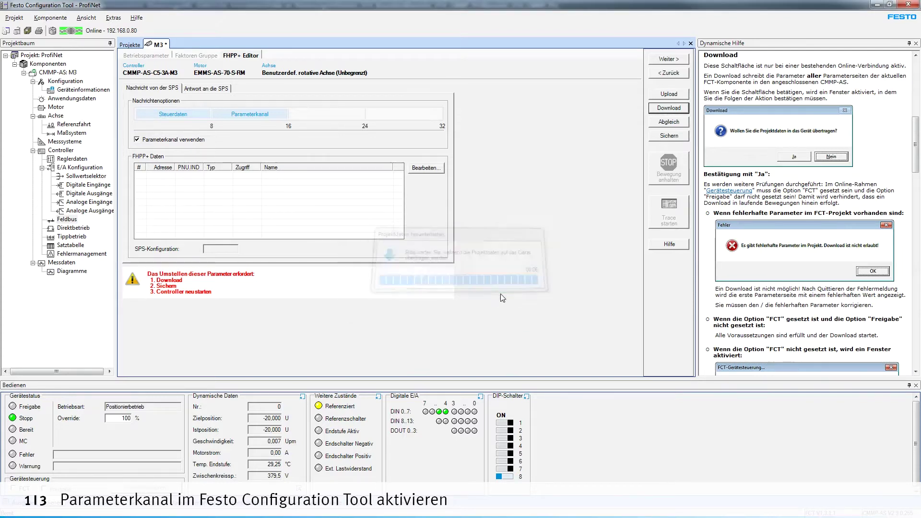
# Step: Save the project permanently in the device and restart the controller
pyautogui.click(658, 138)
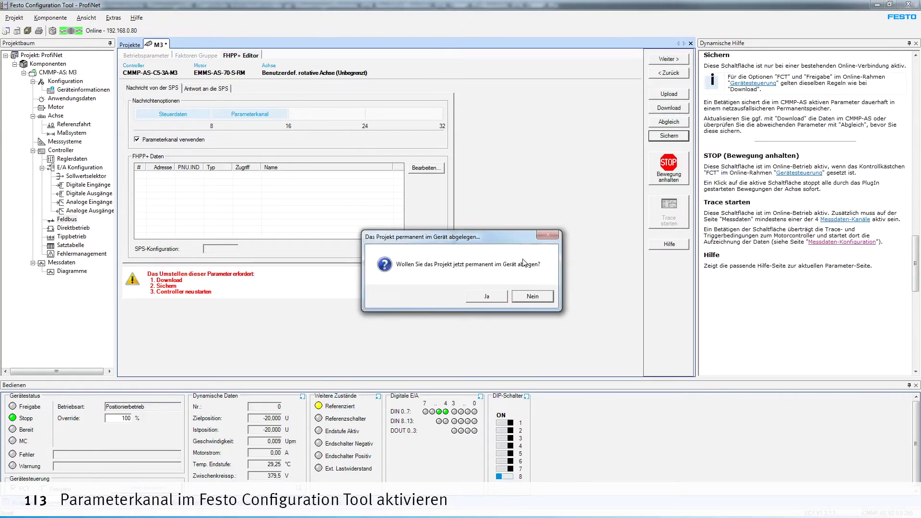
pyautogui.click(486, 296)
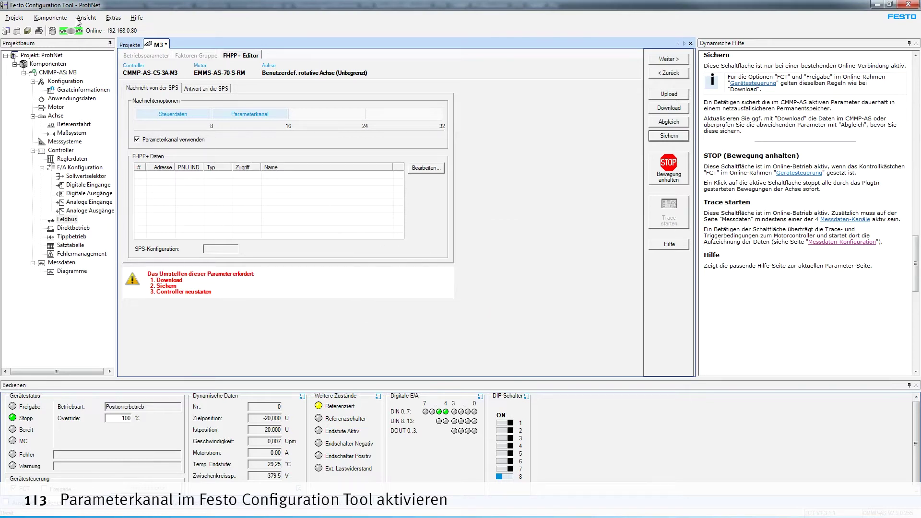
pyautogui.click(61, 19)
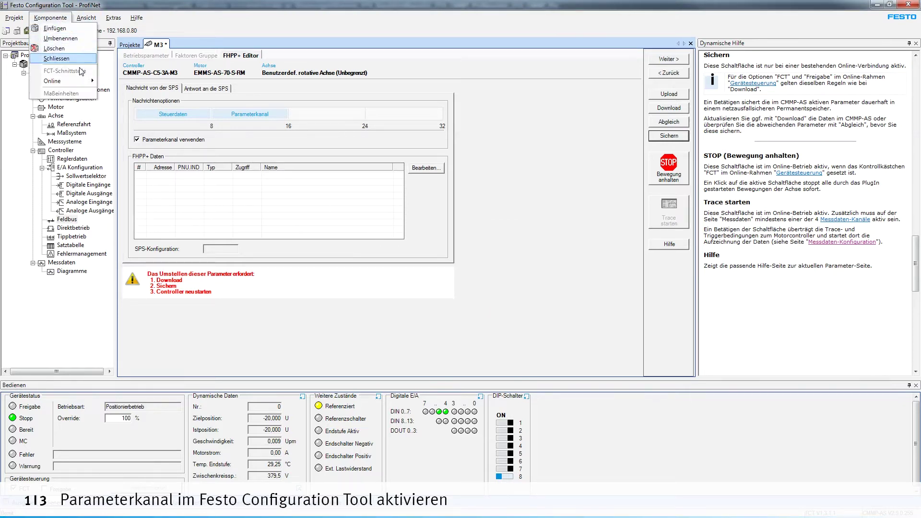
pyautogui.moveTo(82, 81)
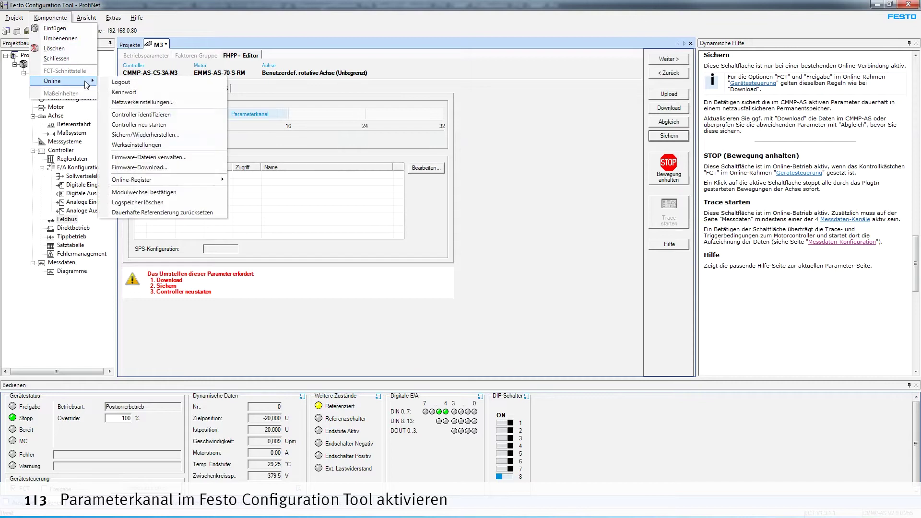
pyautogui.click(127, 126)
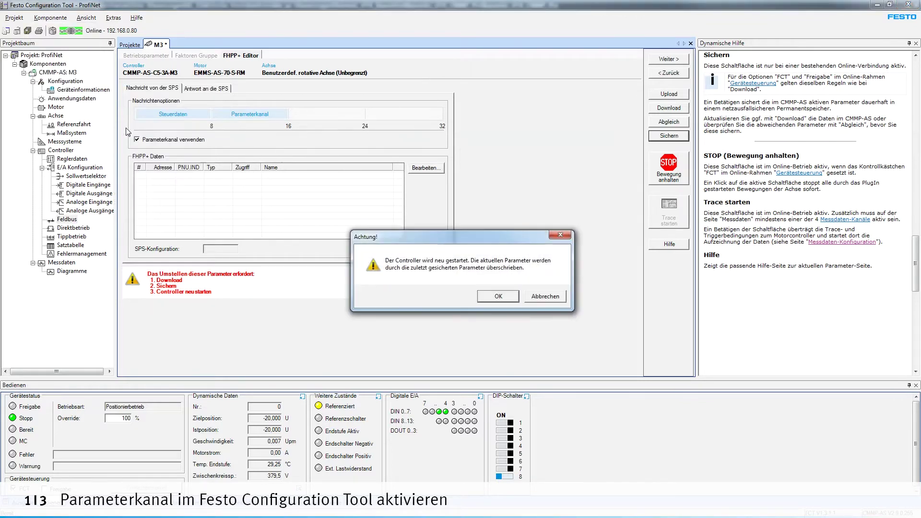
pyautogui.click(489, 295)
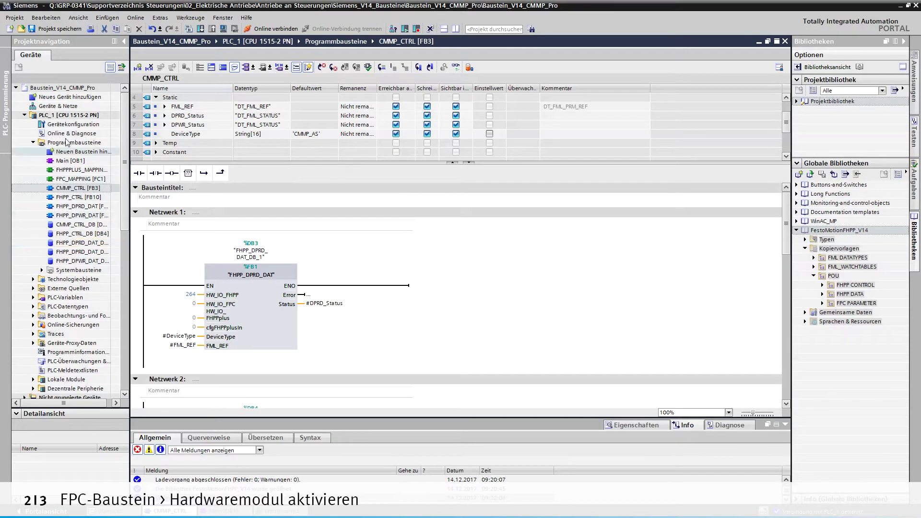
# Step: In TIA Portal, add the FHPP FPC module to slot 2 of the cmmp-as-m3 device
pyautogui.doubleClick(66, 106)
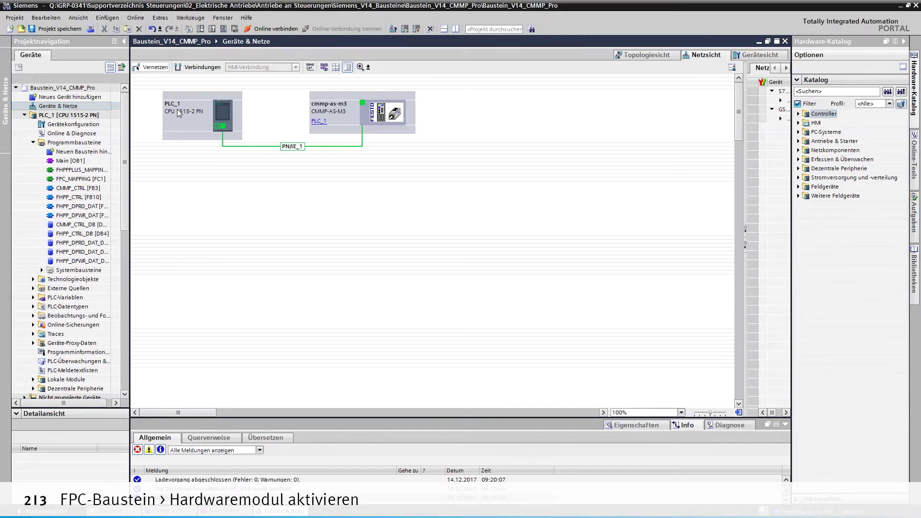
pyautogui.doubleClick(339, 124)
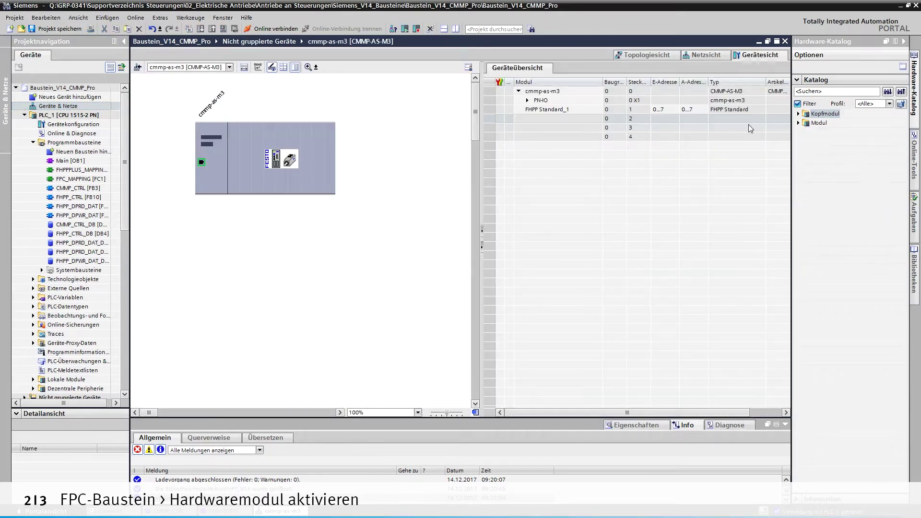
pyautogui.click(798, 123)
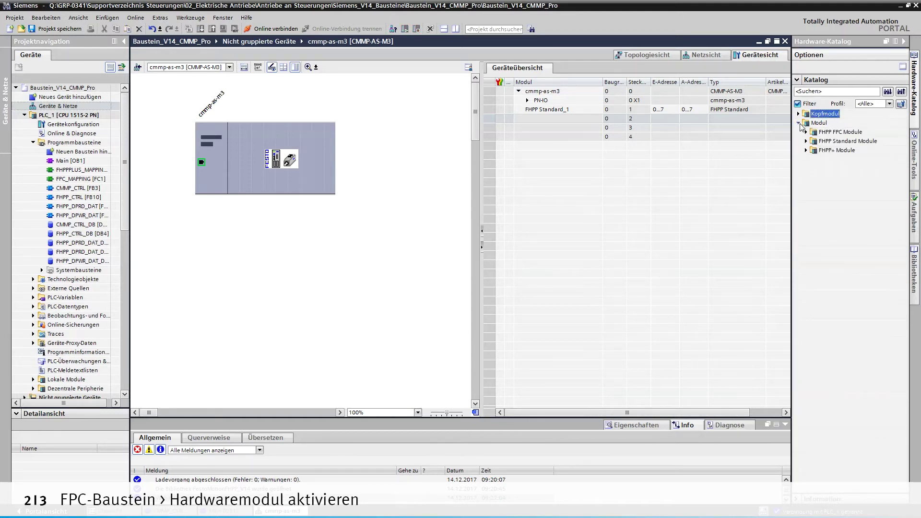
pyautogui.click(807, 133)
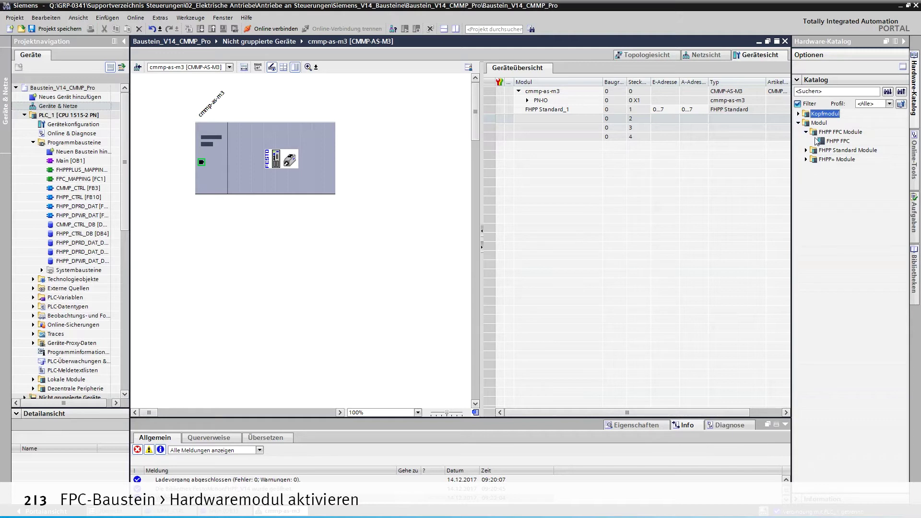
pyautogui.moveTo(822, 142); pyautogui.dragTo(546, 122)
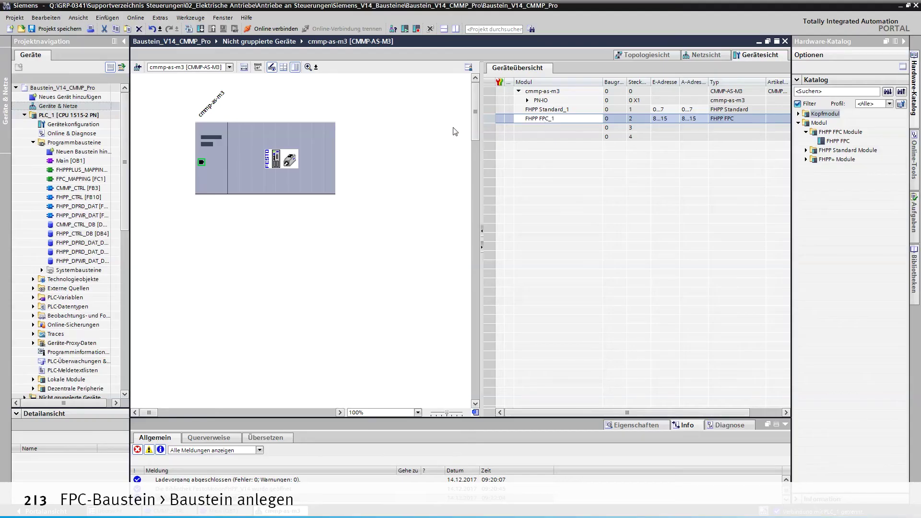
# Step: Insert an empty network after Netzwerk 2 in the CMMP_CTRL [FB3] block
pyautogui.doubleClick(70, 189)
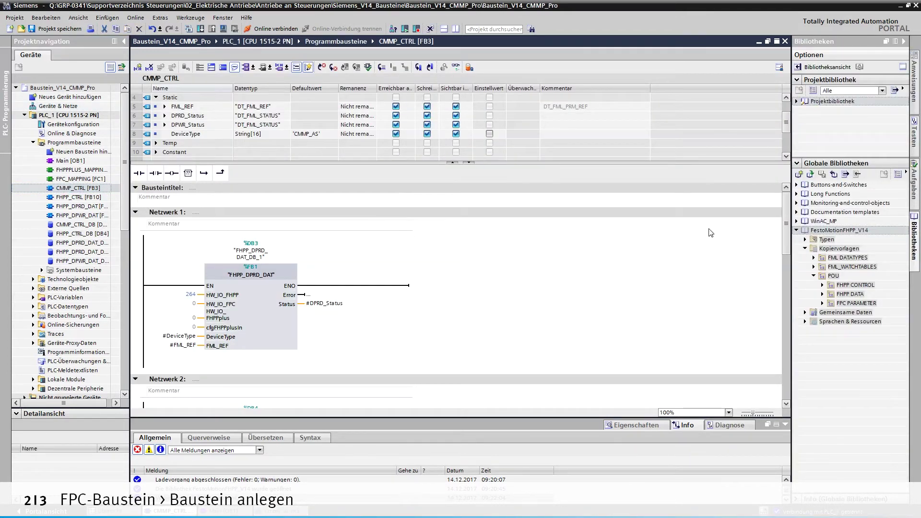
pyautogui.moveTo(787, 242); pyautogui.dragTo(784, 274)
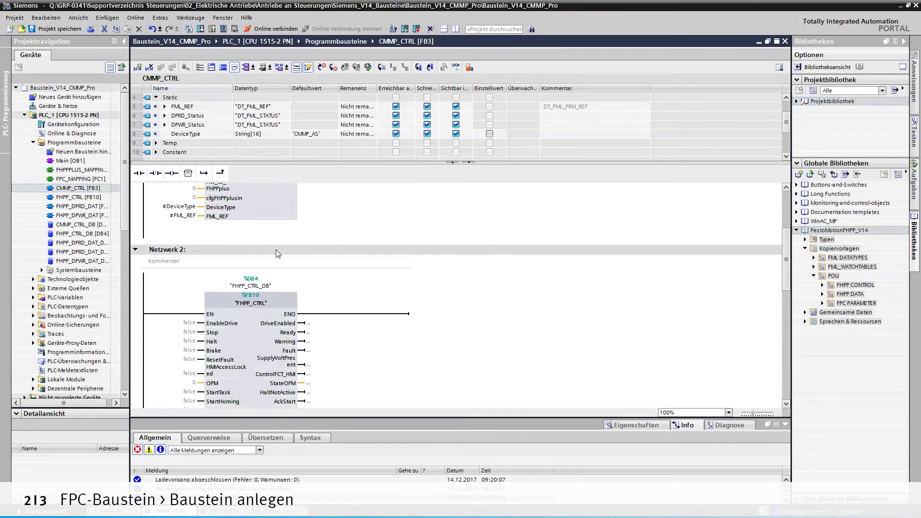
pyautogui.click(228, 249)
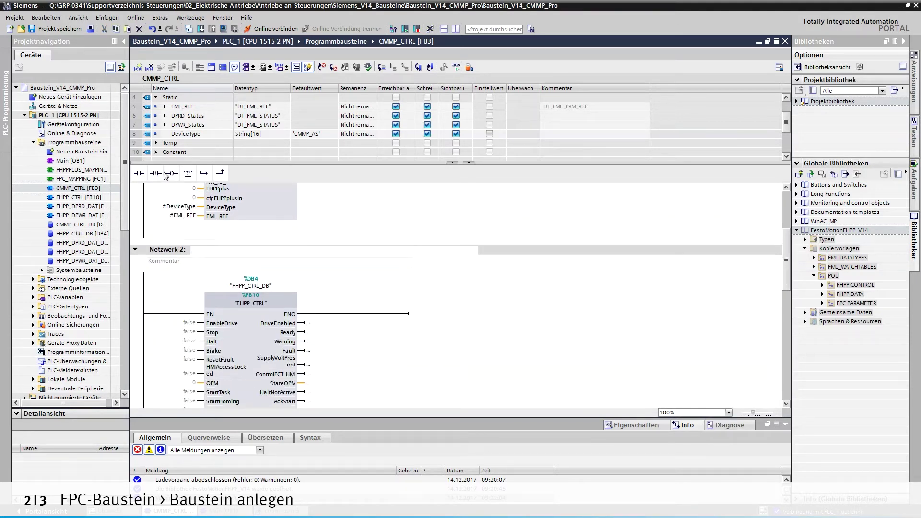
pyautogui.click(138, 71)
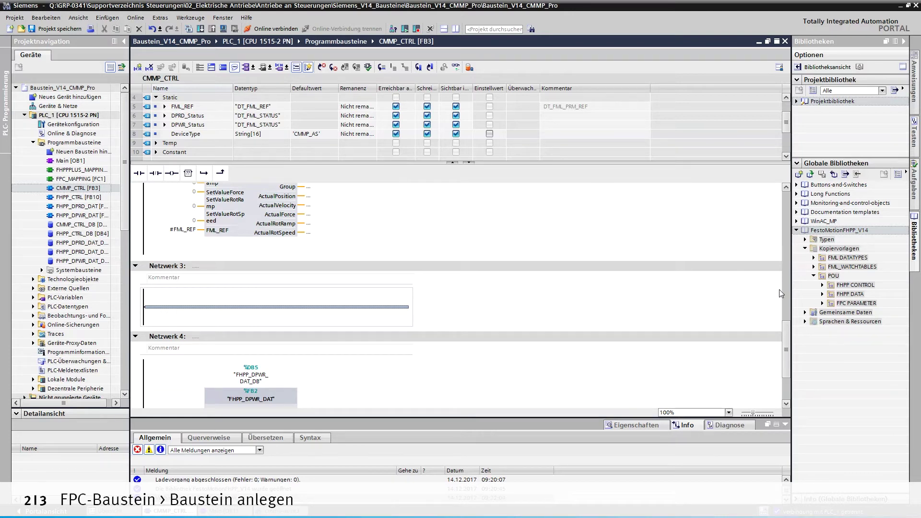
# Step: Copy FPC_PNU from the library's S7 1200/1500 FPC PARAMETER folder into the program blocks and call it in Netzwerk 3 with single-instance FPC_PNU_DB
pyautogui.click(823, 304)
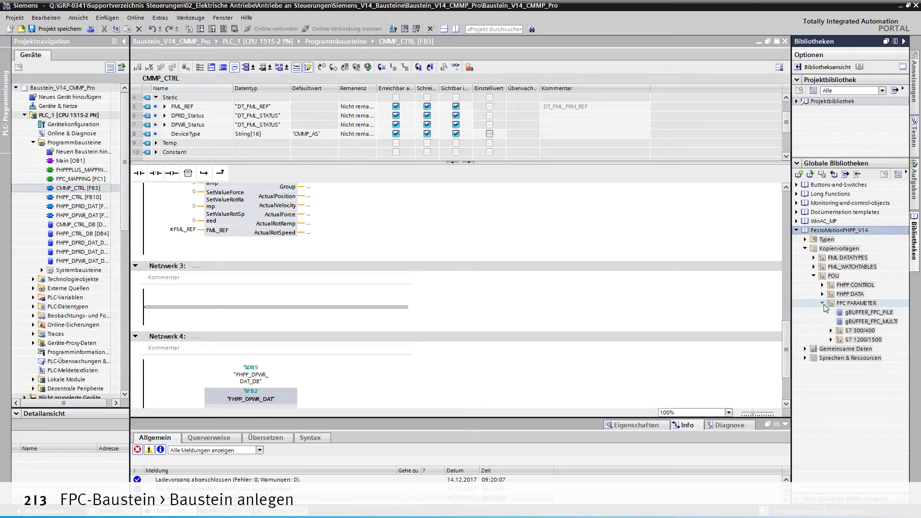
pyautogui.click(832, 340)
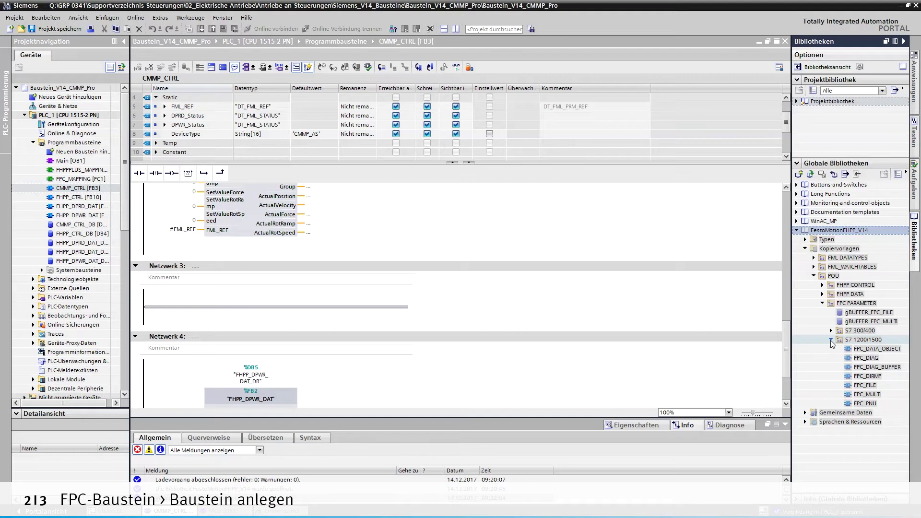
pyautogui.click(861, 403)
pyautogui.moveTo(861, 404); pyautogui.dragTo(58, 152)
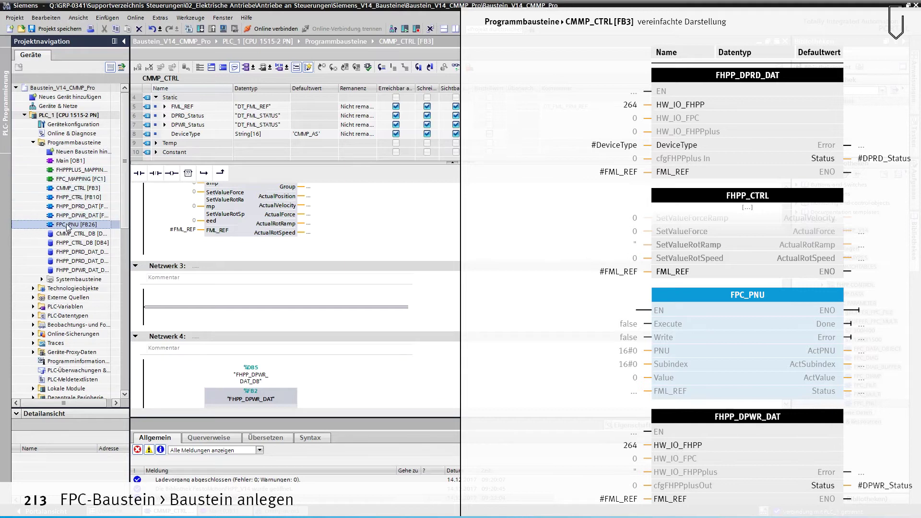
pyautogui.moveTo(67, 227); pyautogui.dragTo(226, 305)
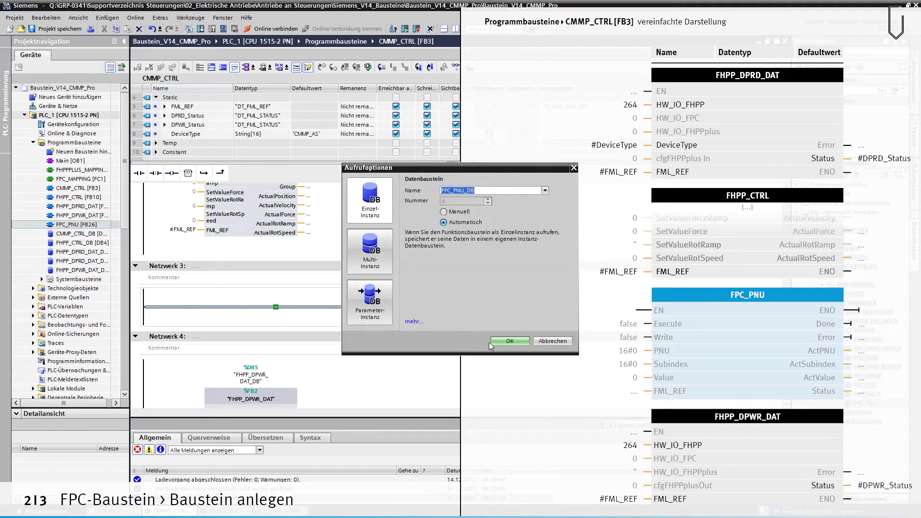
pyautogui.click(500, 341)
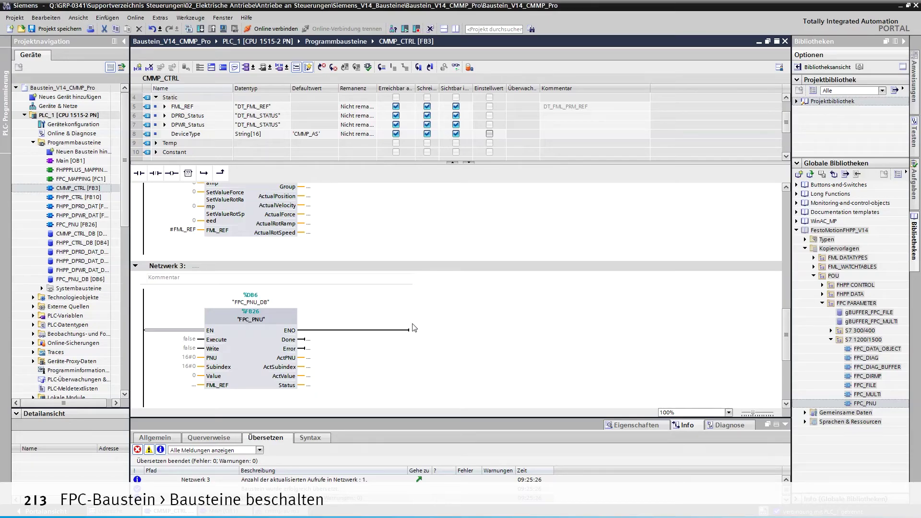
# Step: Look up the hardware identifier of the FHPP FPC_1 module in the cmmp-as-m3 device
pyautogui.click(58, 107)
pyautogui.doubleClick(58, 107)
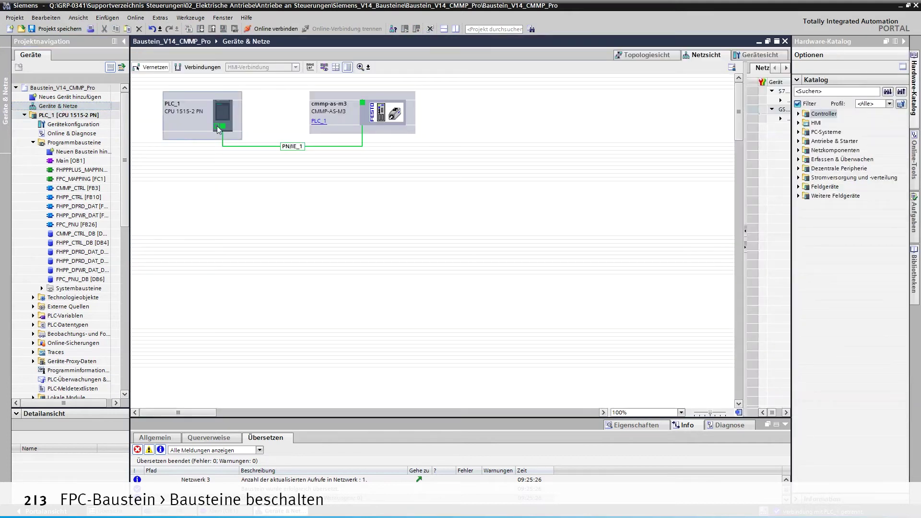
pyautogui.doubleClick(338, 128)
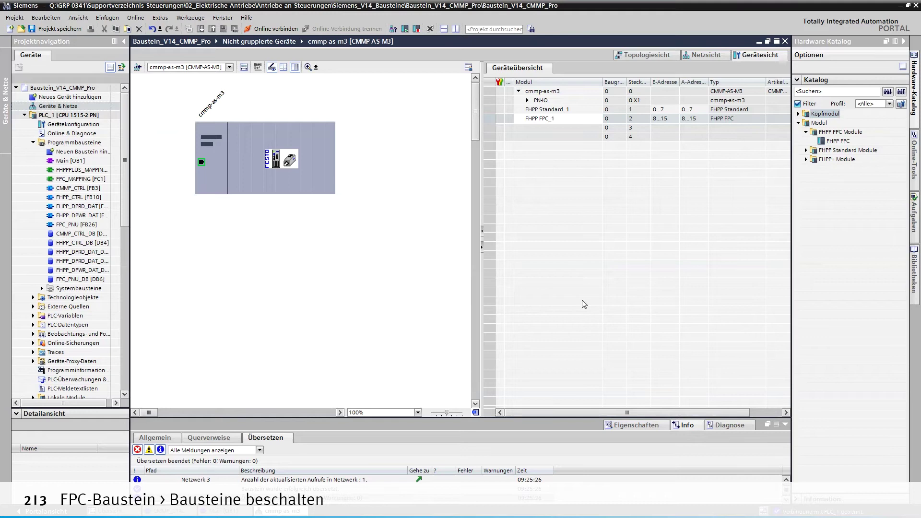
pyautogui.click(631, 426)
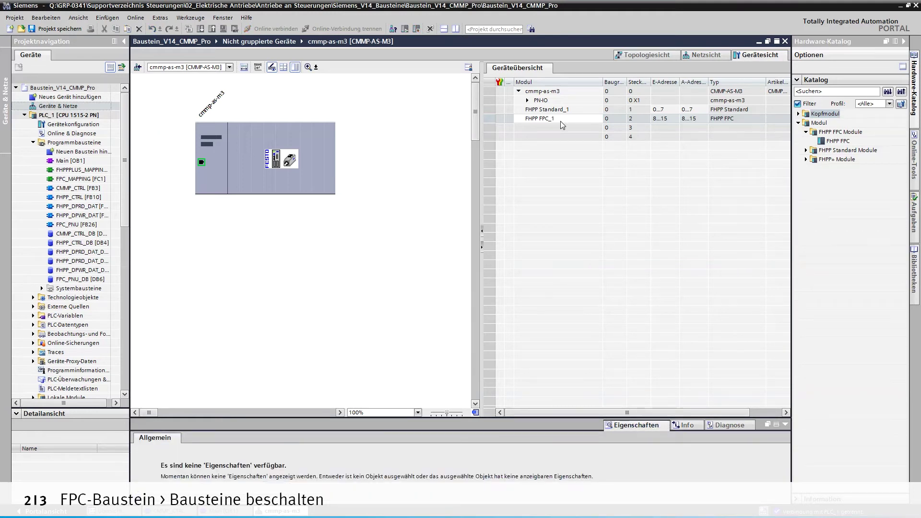
pyautogui.click(529, 120)
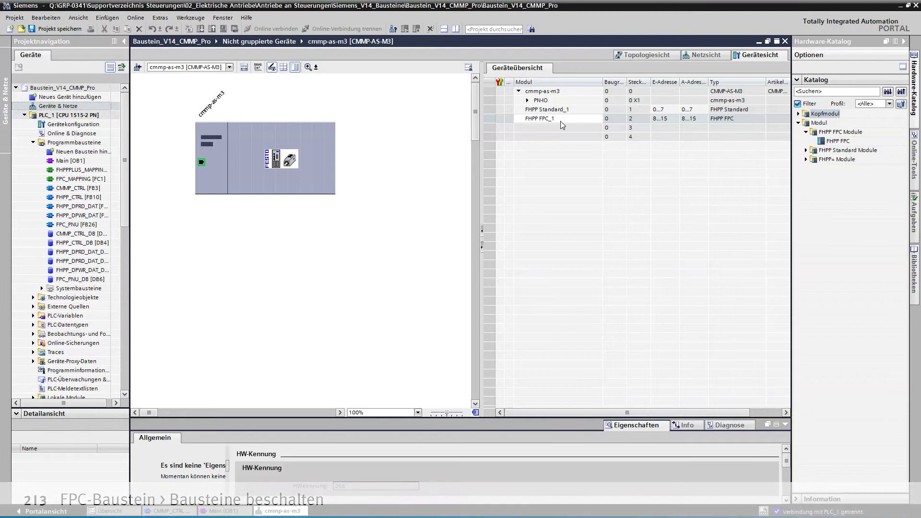
pyautogui.click(516, 119)
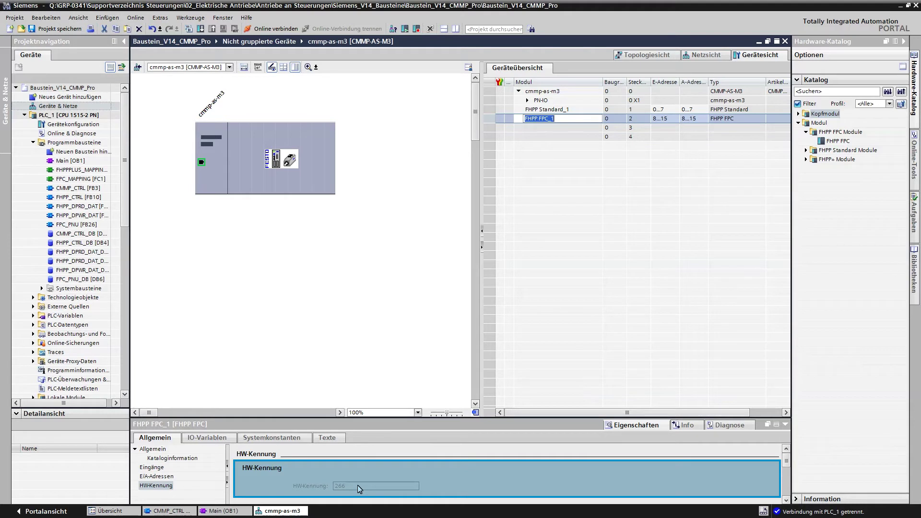
# Step: In CMMP_CTRL, set the HW_IO_FPC input of the FHPP_DPRD_DAT call in Netzwerk 1 to 266
pyautogui.click(67, 188)
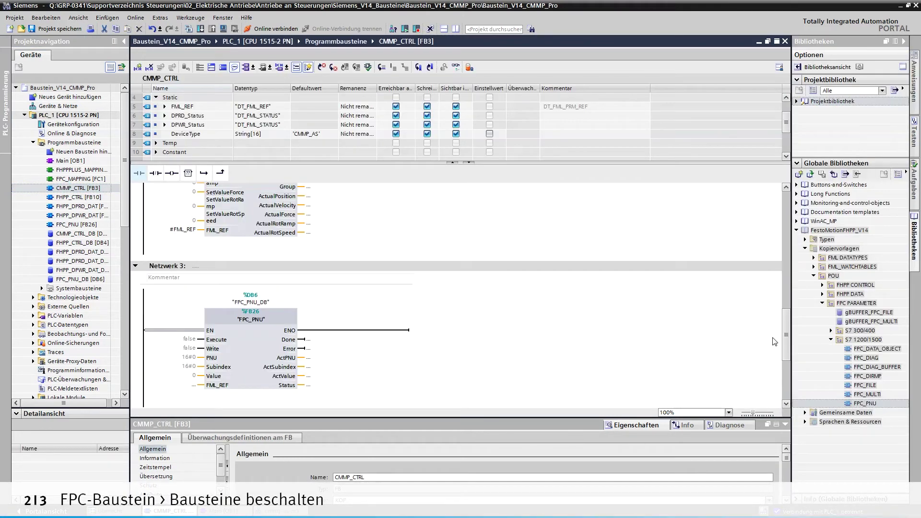
pyautogui.moveTo(787, 347); pyautogui.dragTo(784, 234)
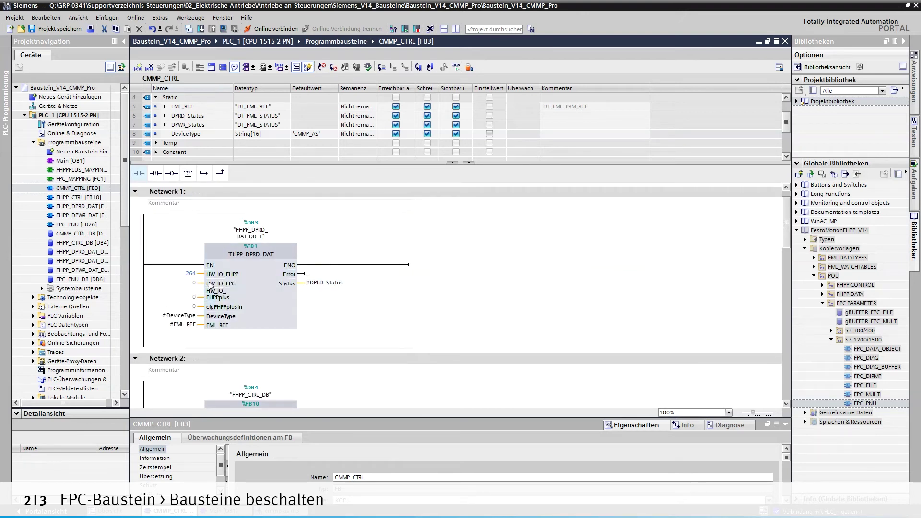
pyautogui.click(192, 283)
pyautogui.write('266')
pyautogui.press('Return')
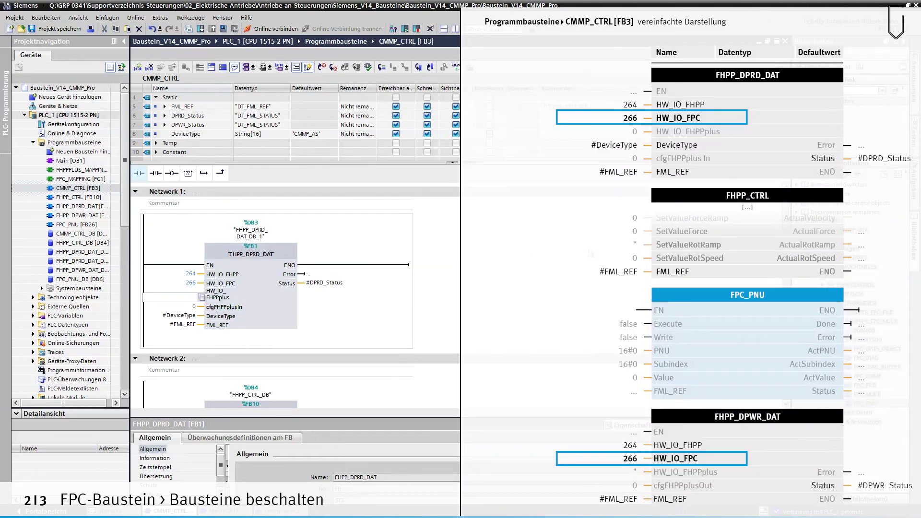
# Step: Set the HW_IO_FPC input of the FHPP_DPWR_DAT call in Netzwerk 4 to 266
pyautogui.scroll(-10, 295, 295)
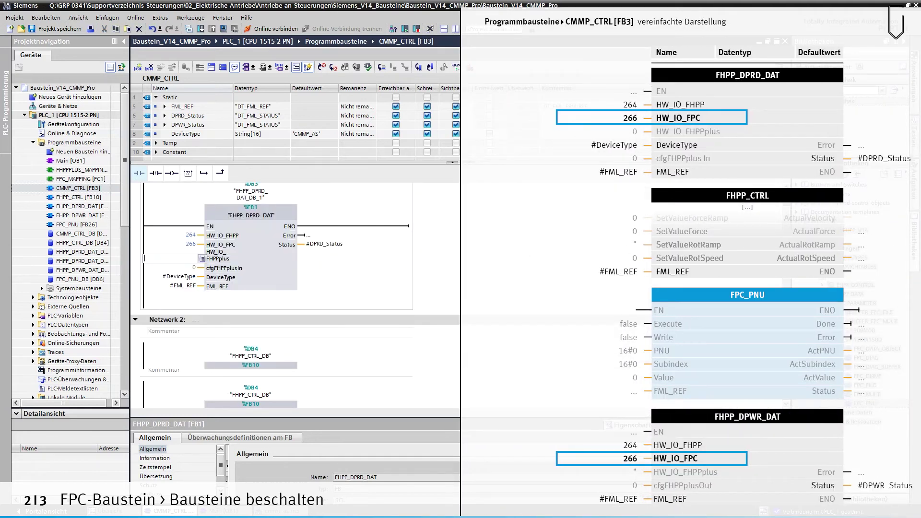
pyautogui.scroll(-8, 295, 295)
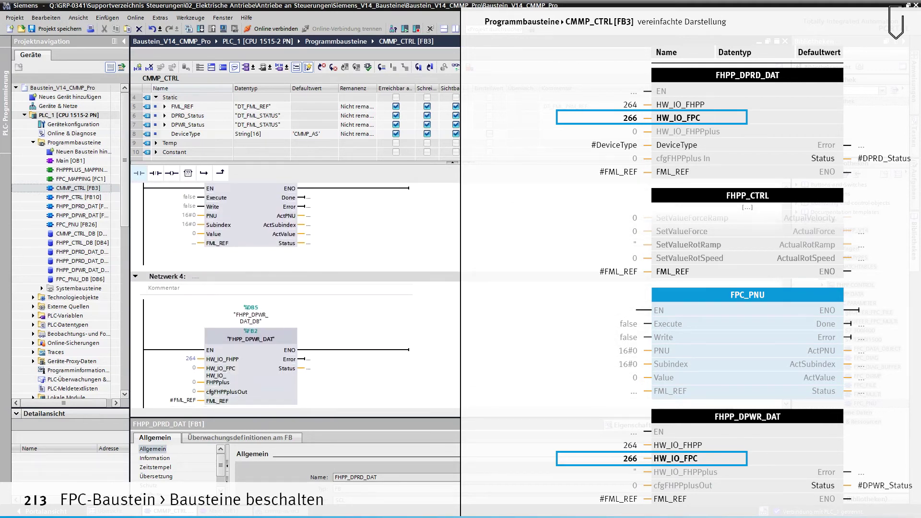
pyautogui.click(193, 368)
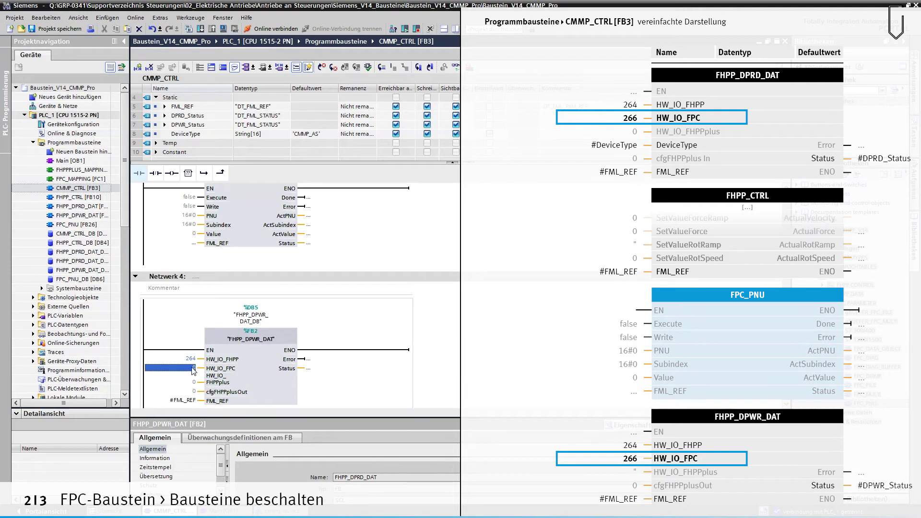
pyautogui.write('266')
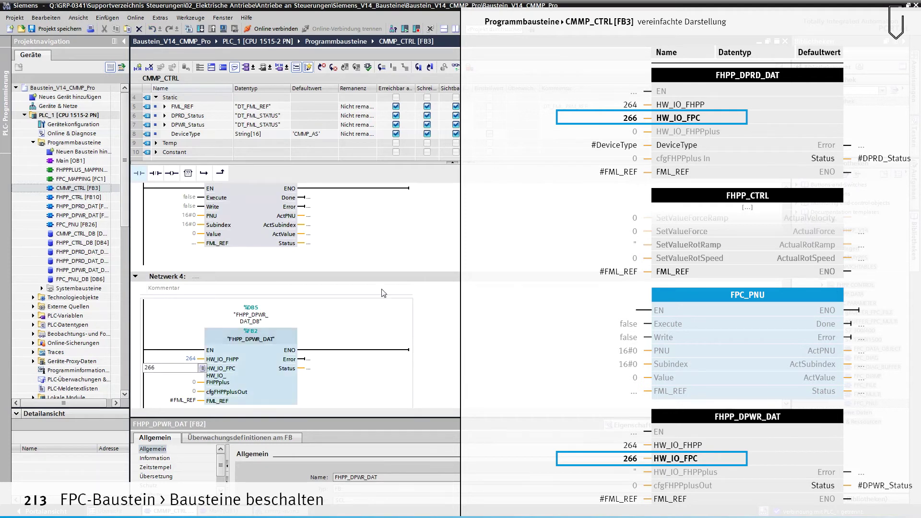
pyautogui.click(496, 306)
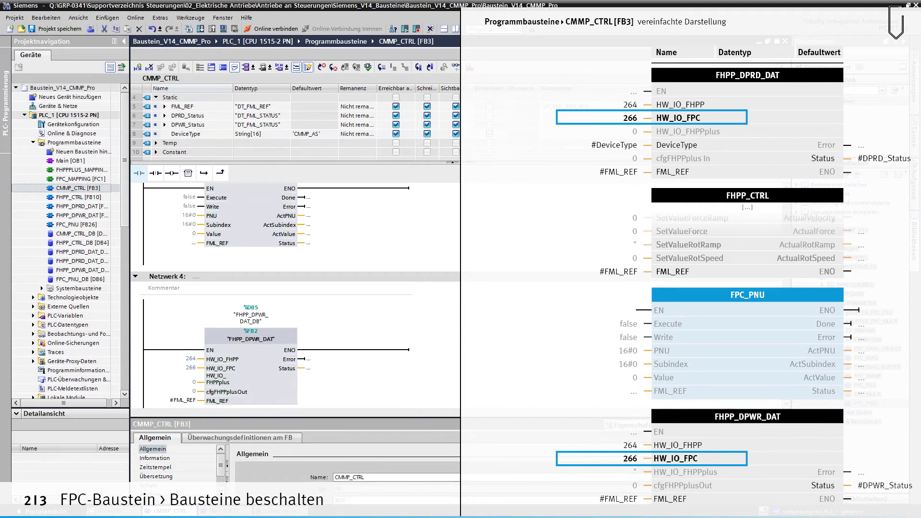
# Step: Assign #FML_REF to the FML_REF parameter of the FPC_PNU call in Netzwerk 3
pyautogui.scroll(3, 293, 326)
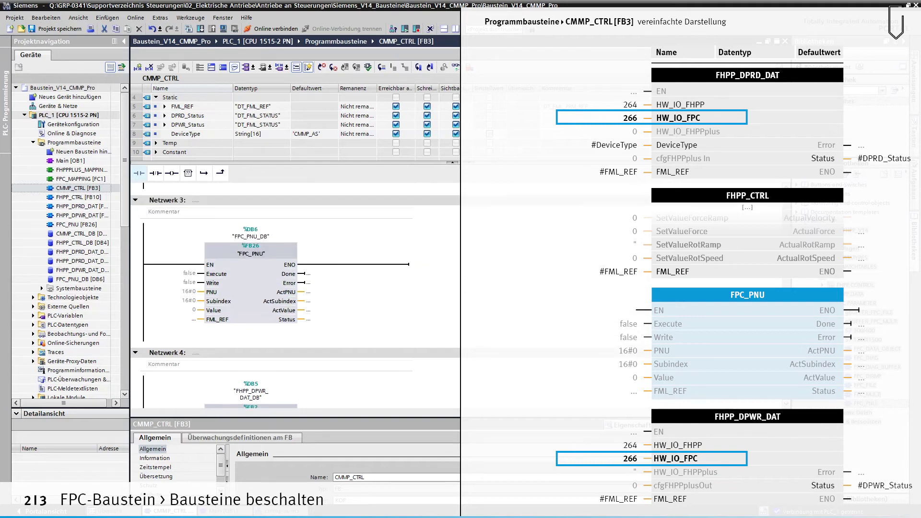
pyautogui.click(194, 322)
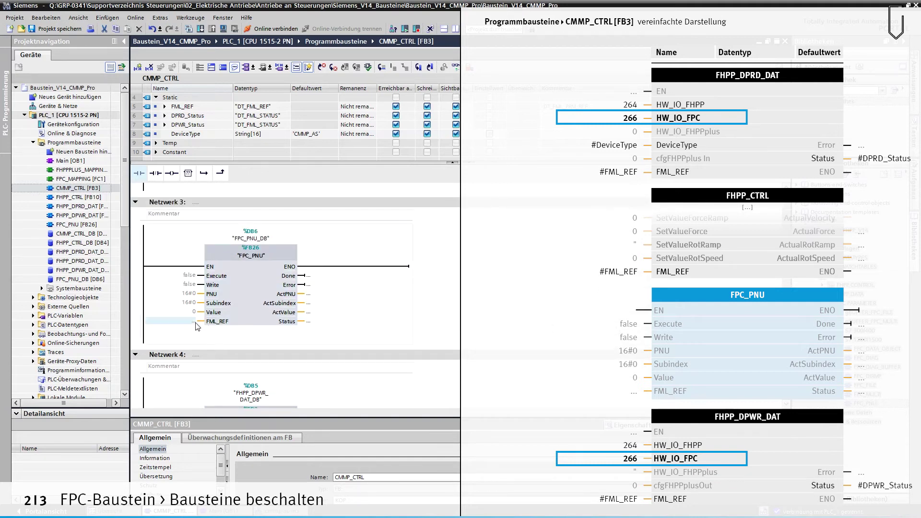
pyautogui.write('#FML')
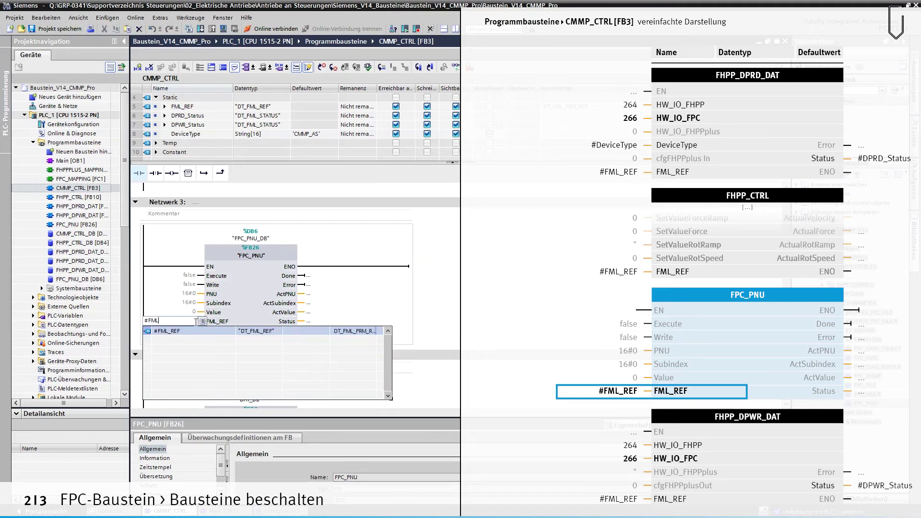
pyautogui.press('Return')
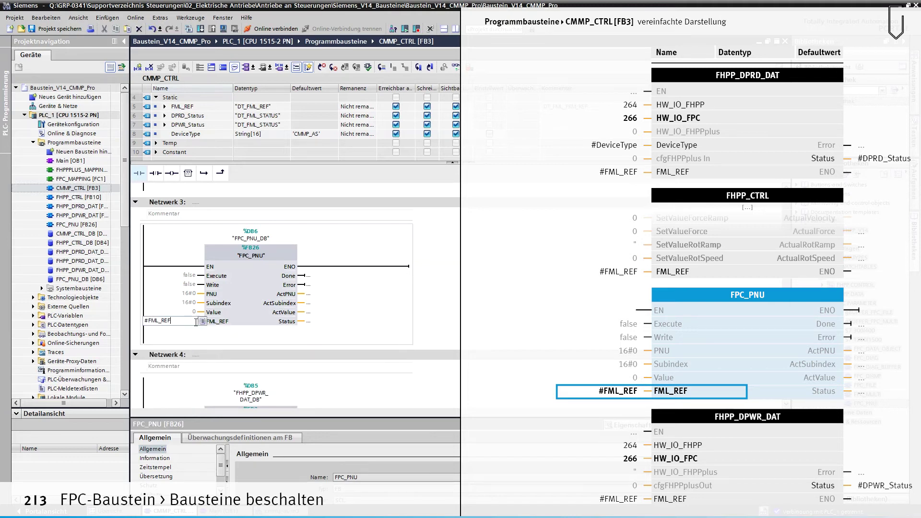
pyautogui.press('Return')
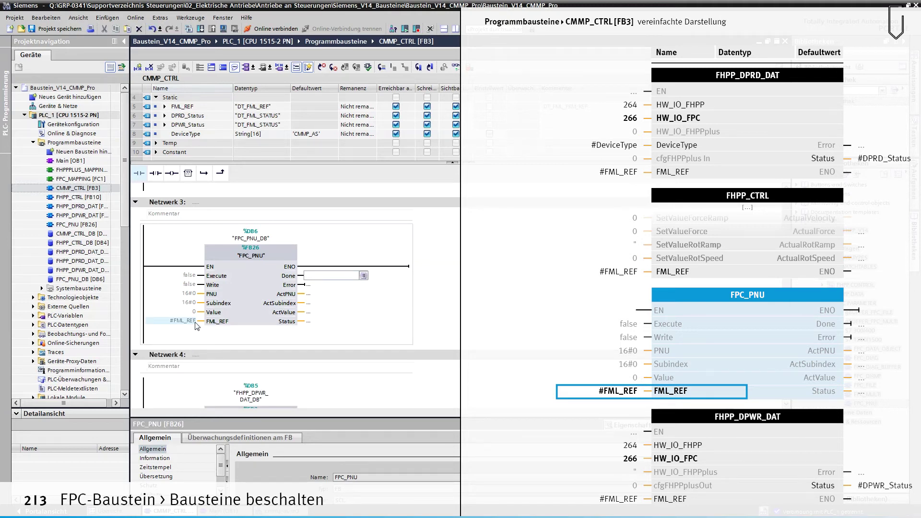
pyautogui.click(457, 286)
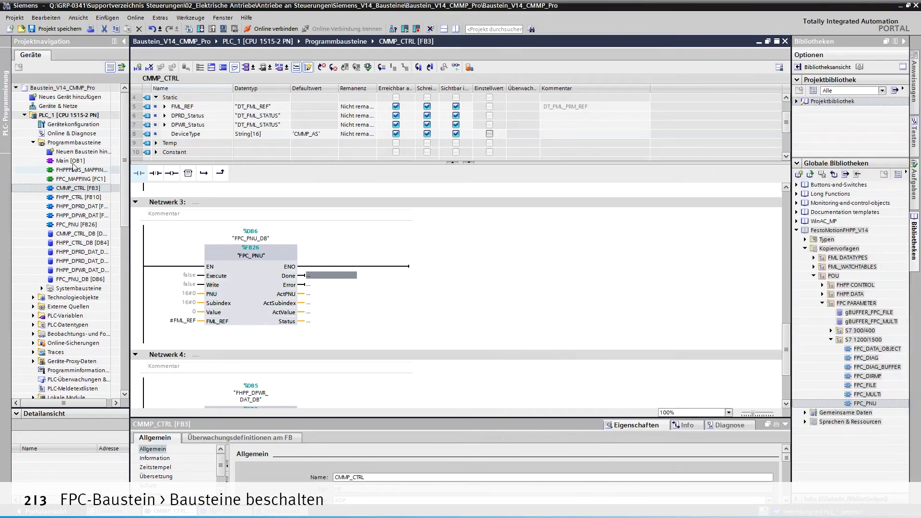
# Step: Load the hardware and software changes of PLC_1 into the device and finish the download with all modules set to start
pyautogui.rightClick(52, 118)
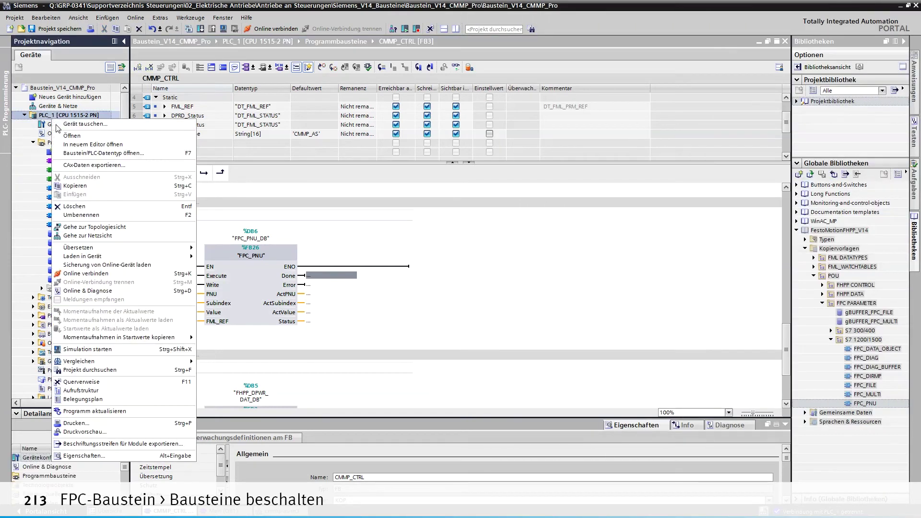
pyautogui.moveTo(137, 258)
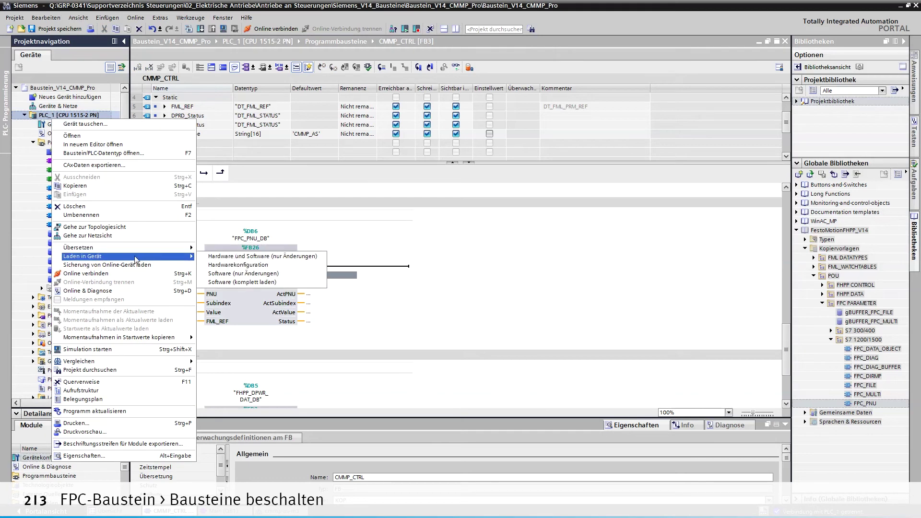
pyautogui.click(209, 257)
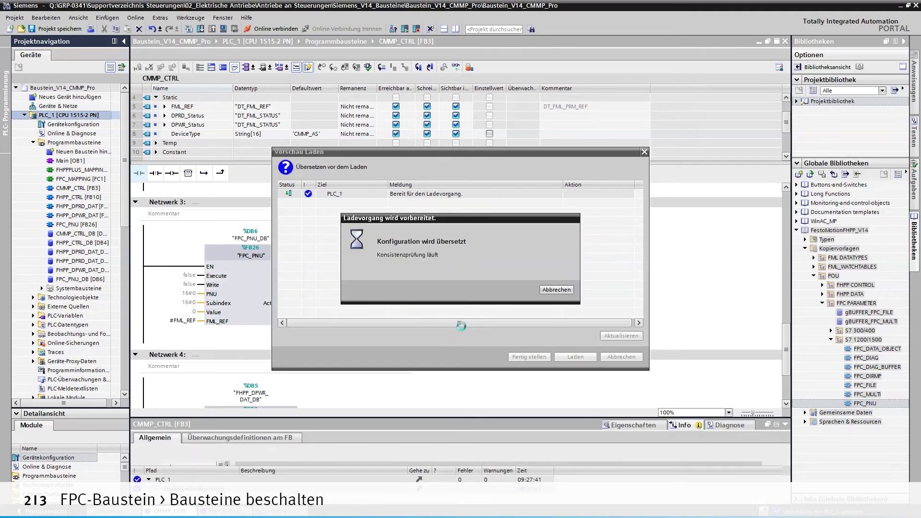
pyautogui.click(570, 359)
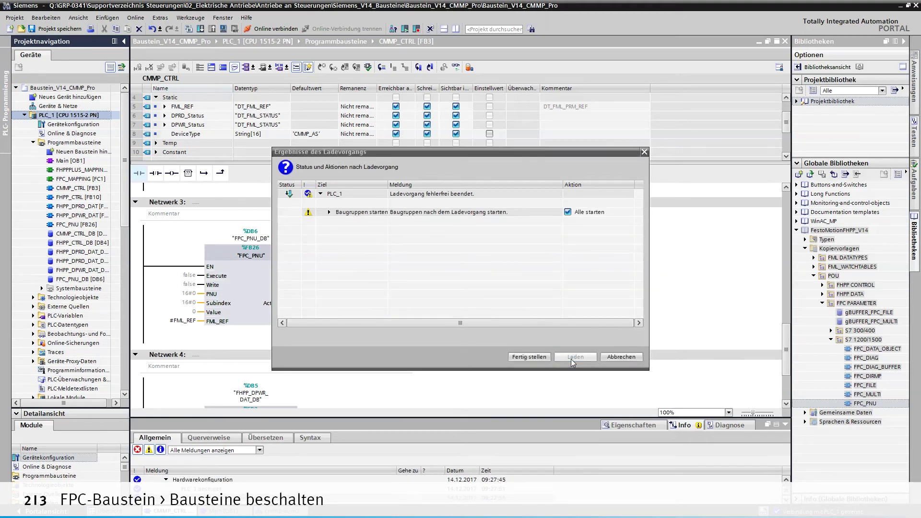
pyautogui.click(535, 359)
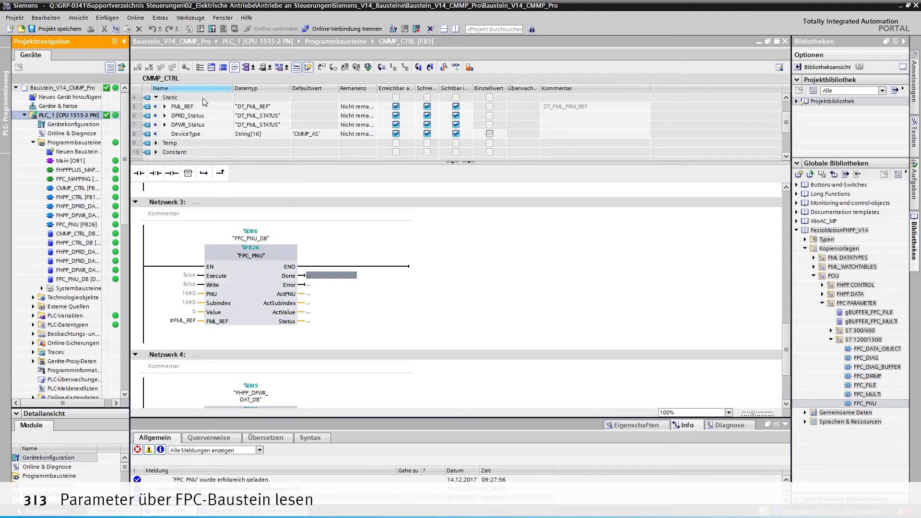
# Step: Copy the FPC_PNU watch table from the library's FML_WATCHTABLES FPC_PARAMETER folder into PLC_1's watch and force tables, open it and monitor all values
pyautogui.click(33, 335)
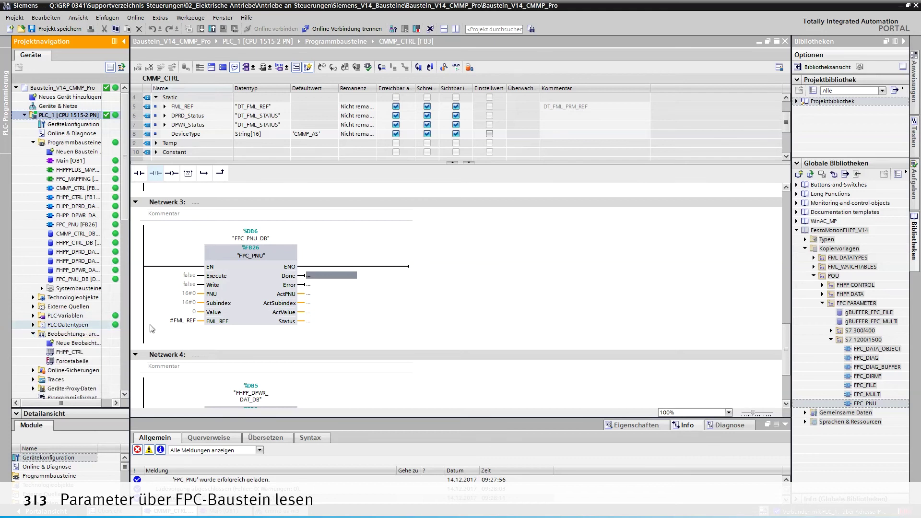
pyautogui.click(814, 267)
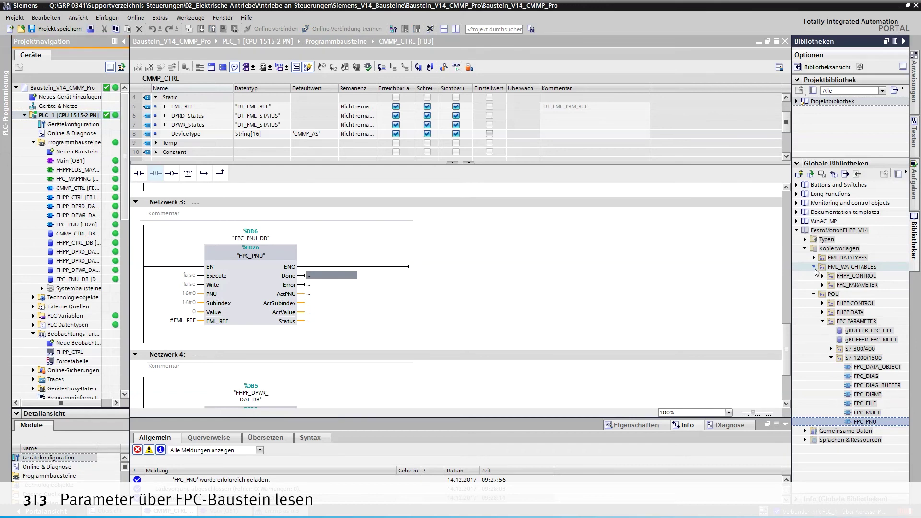
pyautogui.click(823, 286)
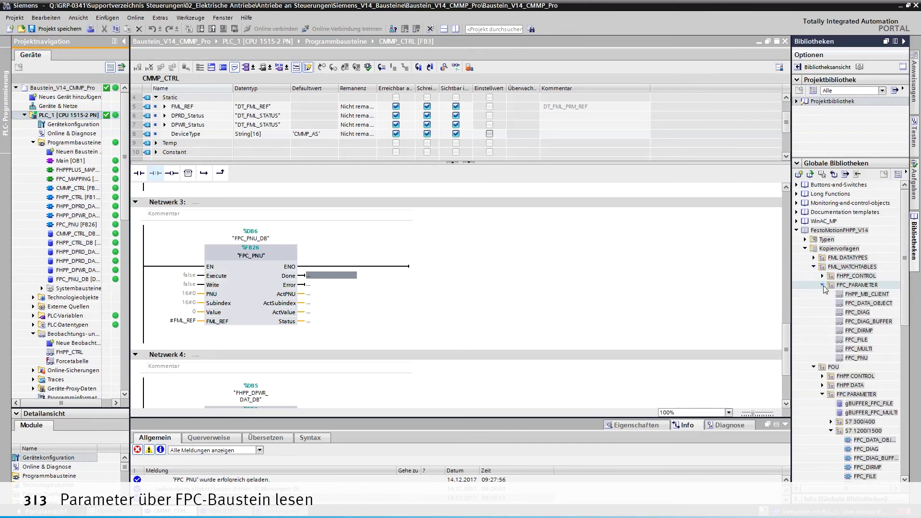
pyautogui.moveTo(852, 361); pyautogui.dragTo(61, 341)
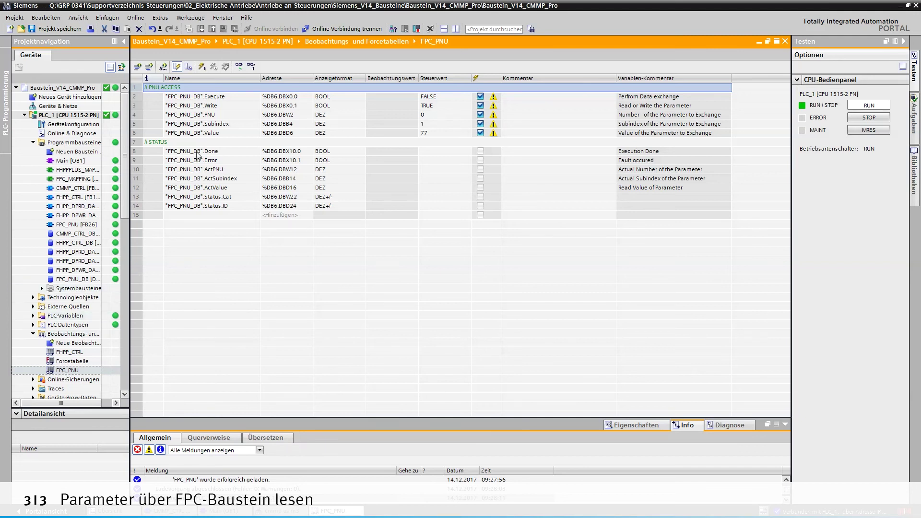
pyautogui.click(239, 67)
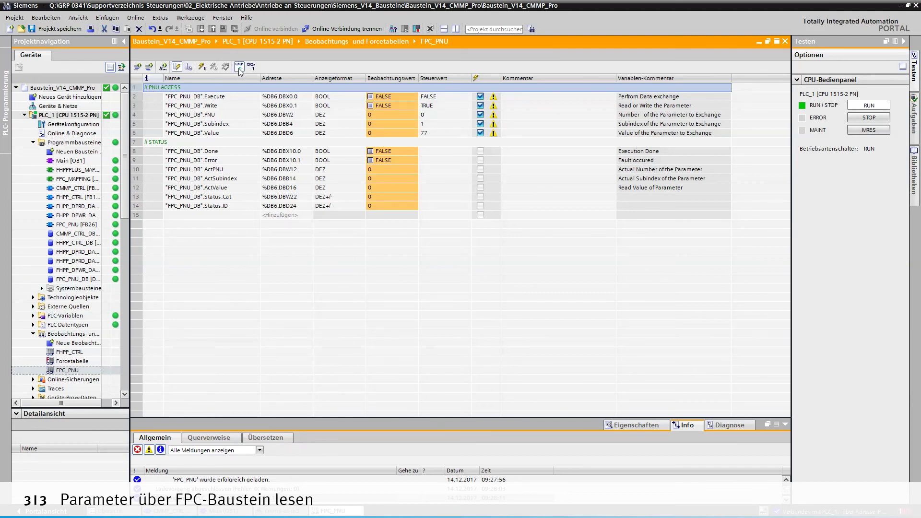
# Step: In the FPC_PNU watch table, set the modify values of Write to FALSE, PNU to 540 and Value to 0
pyautogui.click(434, 106)
pyautogui.write('FALSE')
pyautogui.press('Return')
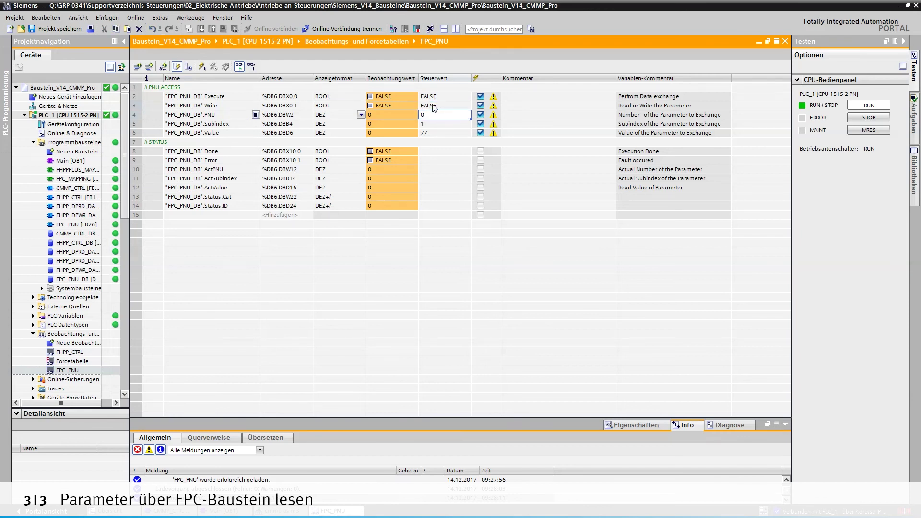
pyautogui.write('54')
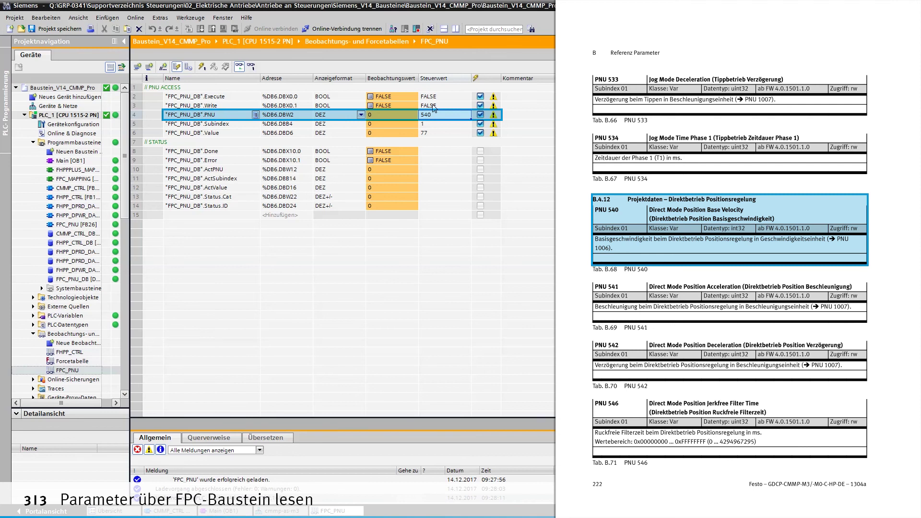
pyautogui.press('Down')
pyautogui.press('Down')
pyautogui.write('0')
pyautogui.press('Return')
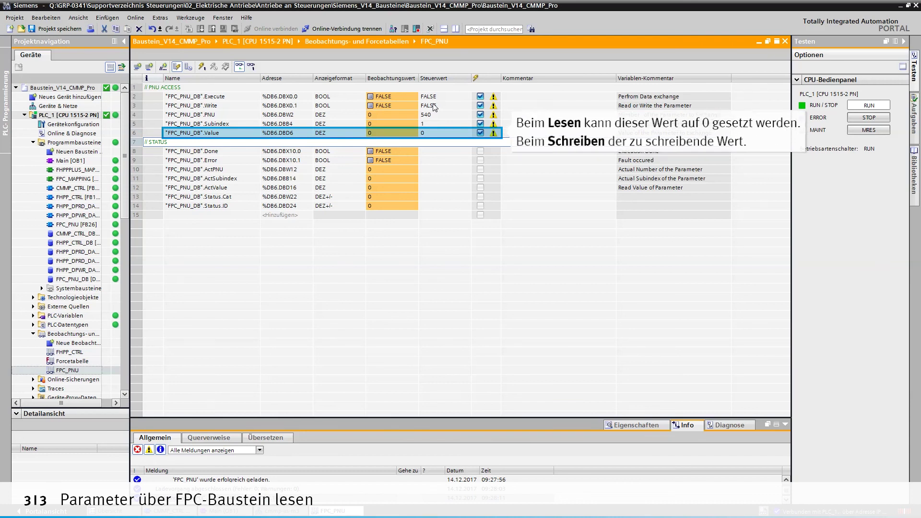
# Step: Set the modify value of Execute to TRUE and transfer the activated modify values to the controller once to read the parameter
pyautogui.click(434, 96)
pyautogui.write('TRUE')
pyautogui.press('Return')
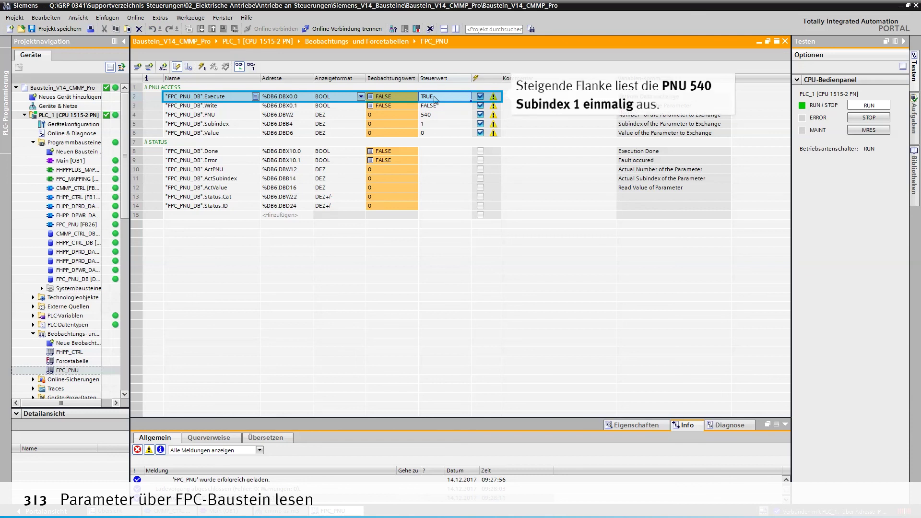
pyautogui.click(202, 68)
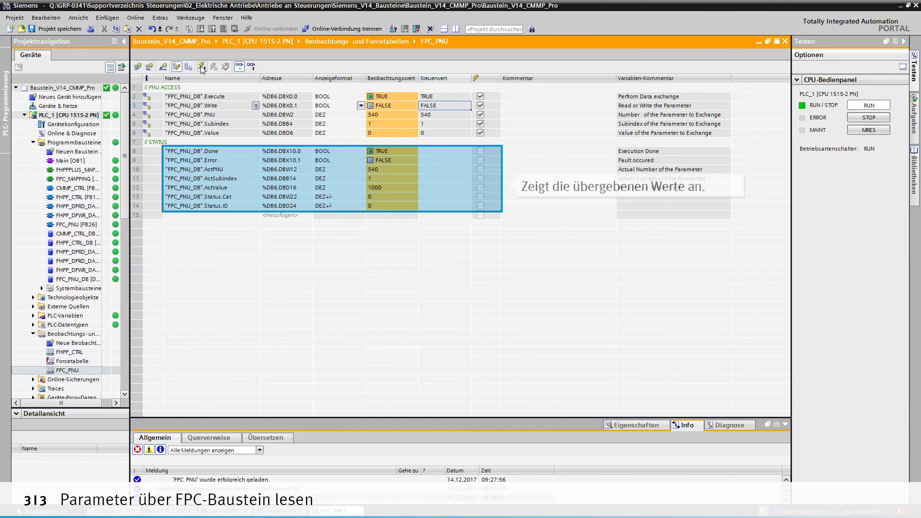